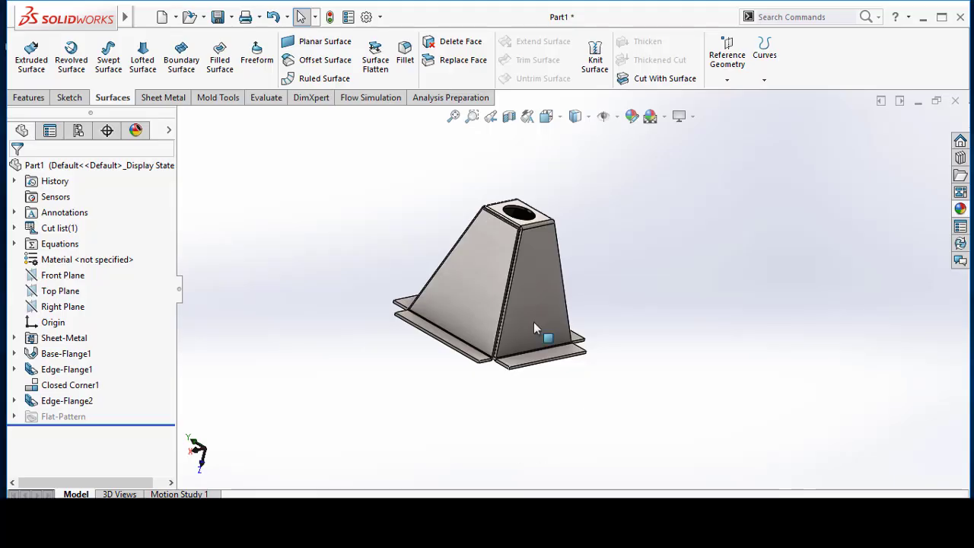
Step: Inspect the previous hopper and its flat pattern, then fold it back to 3D
mouse_move(535, 327)
middle_mouse_down()
mouse_move(548, 290)
mouse_move(639, 286)
mouse_move(692, 342)
mouse_move(661, 395)
mouse_move(609, 402)
mouse_move(624, 311)
middle_mouse_up()
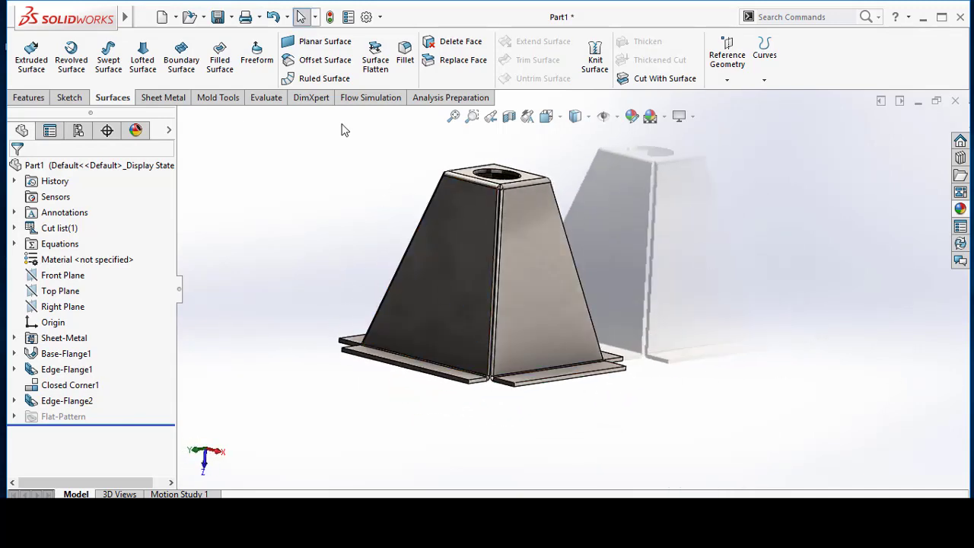
left_click(163, 98)
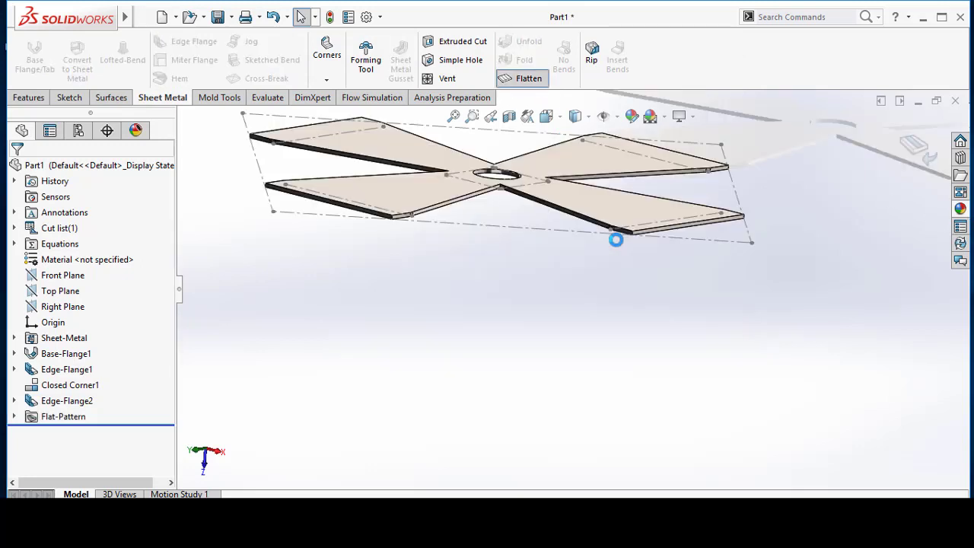
mouse_move(598, 271)
middle_mouse_down()
mouse_move(600, 295)
mouse_move(611, 286)
mouse_move(555, 220)
middle_mouse_up()
scroll(558, 202, "down", 3)
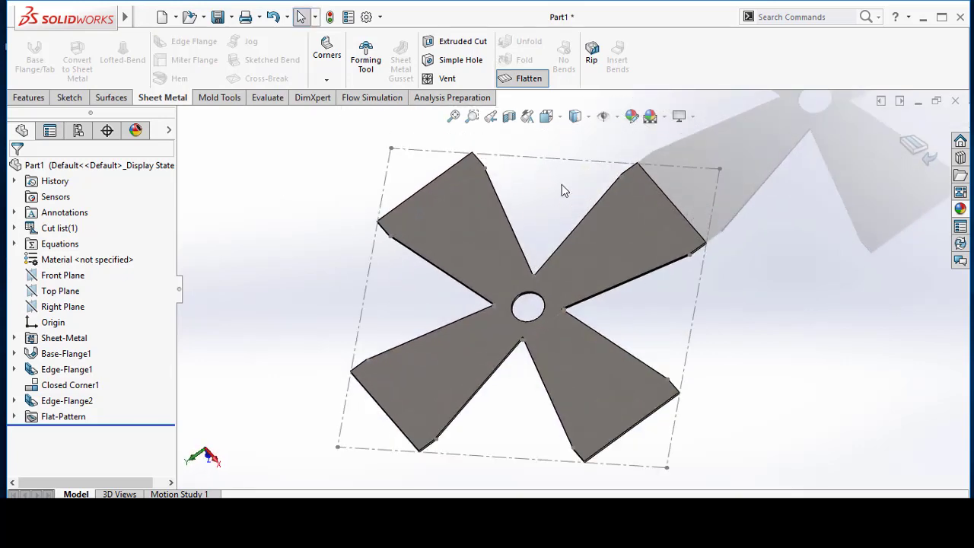
left_click(913, 147)
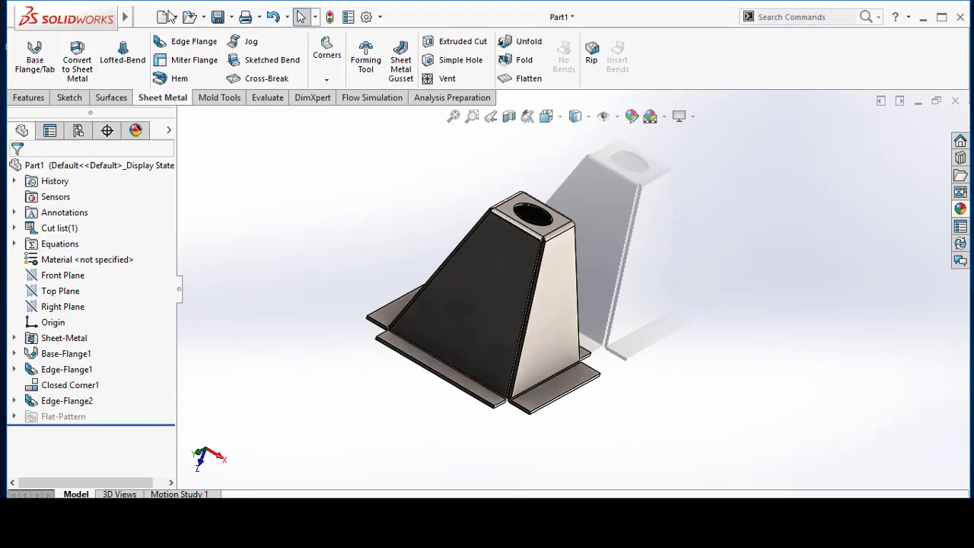
Step: Create a new empty part, Part2, and start a sketch on its Front Plane
left_click(177, 18)
left_click(189, 34)
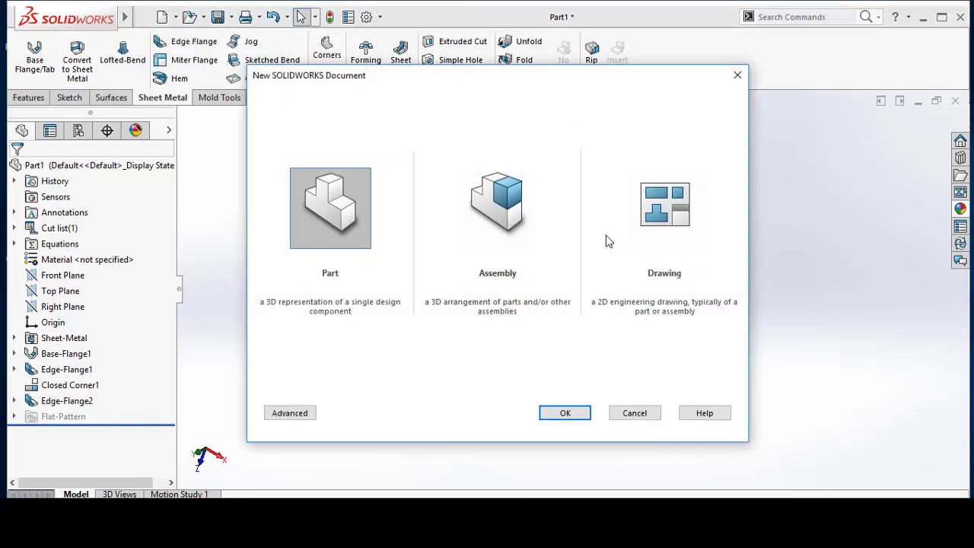
left_click(547, 410)
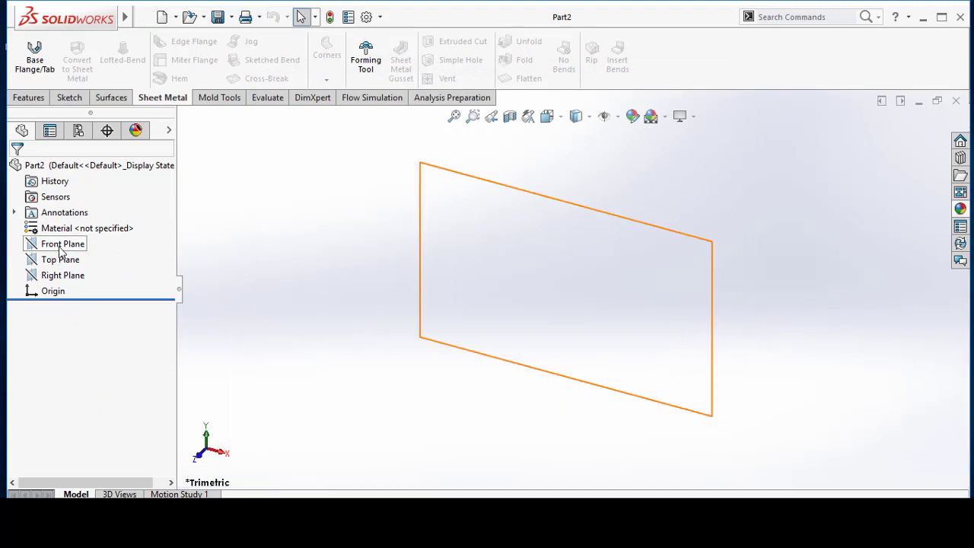
right_click(61, 244)
left_click(70, 227)
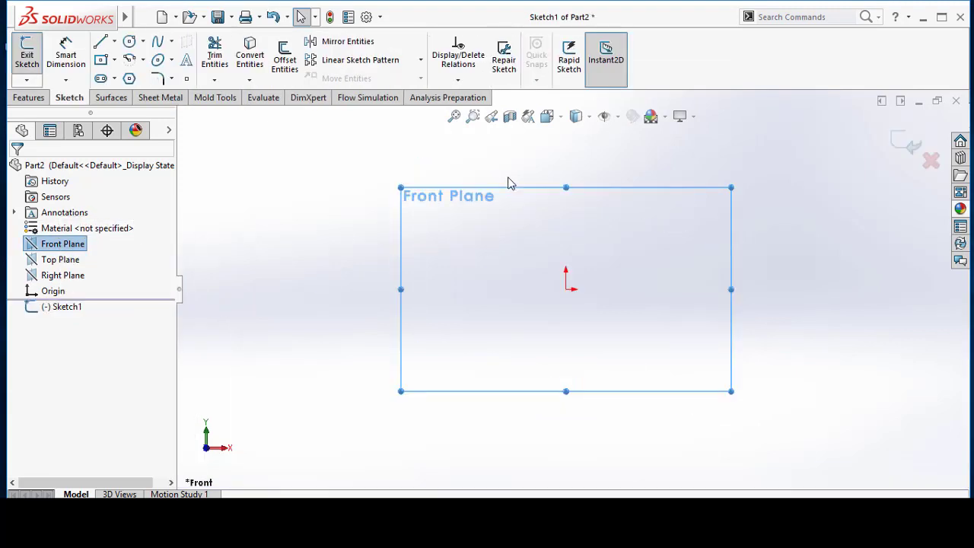
Step: Draw a center rectangle and a circle, both centred on the origin
left_click(115, 60)
left_click(111, 96)
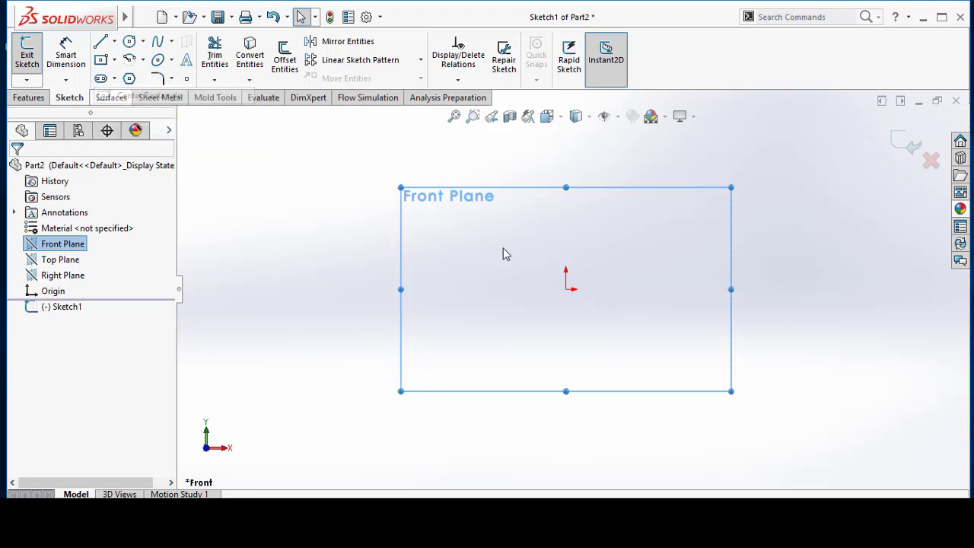
left_click(566, 289)
left_click(656, 224)
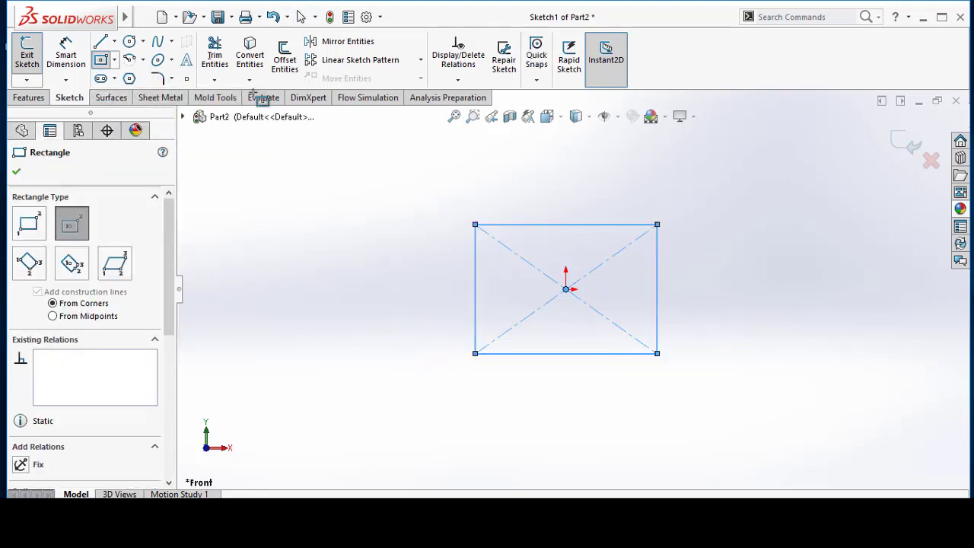
left_click(129, 43)
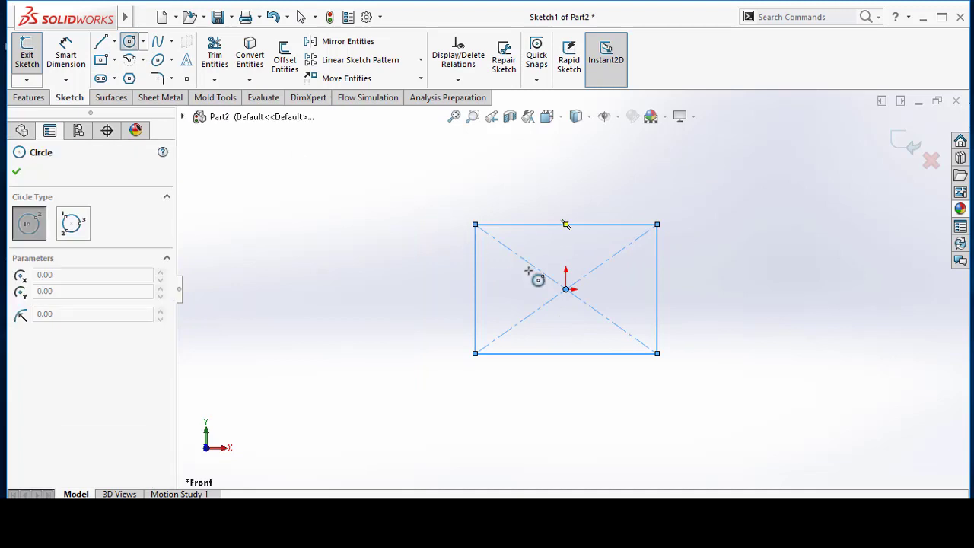
left_click(566, 289)
left_click(578, 254)
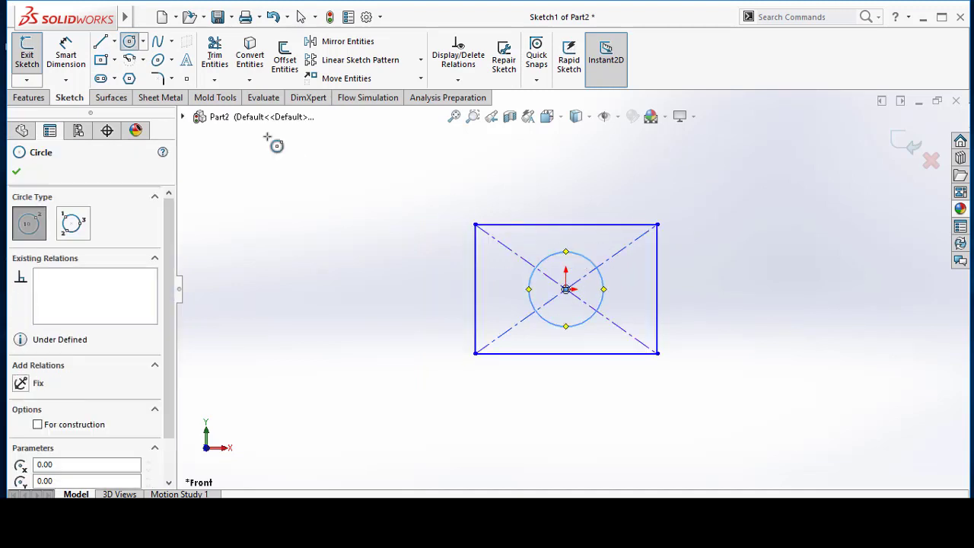
Step: Dimension the square to 50 × 50 mm and the circle to 35 mm diameter
left_click(66, 55)
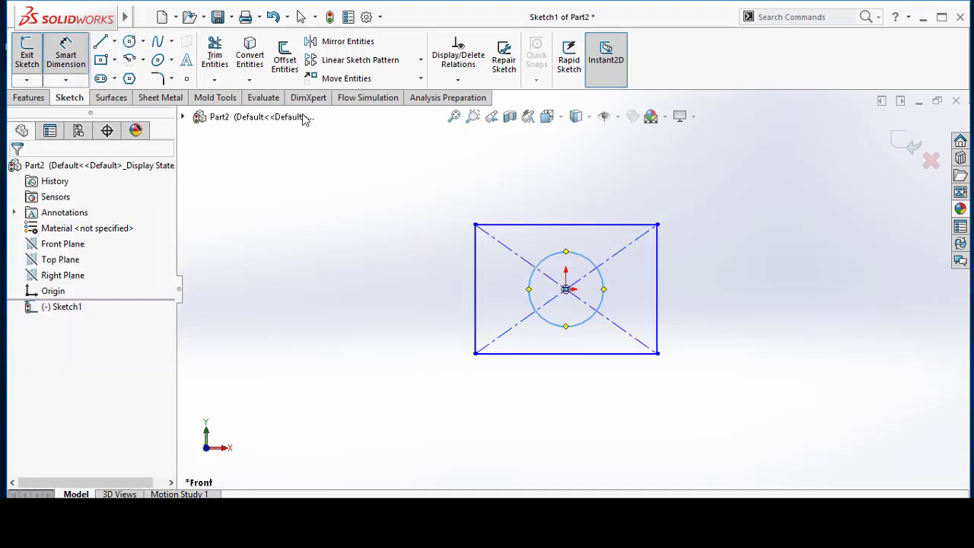
left_click(574, 225)
left_click(597, 186)
type("50")
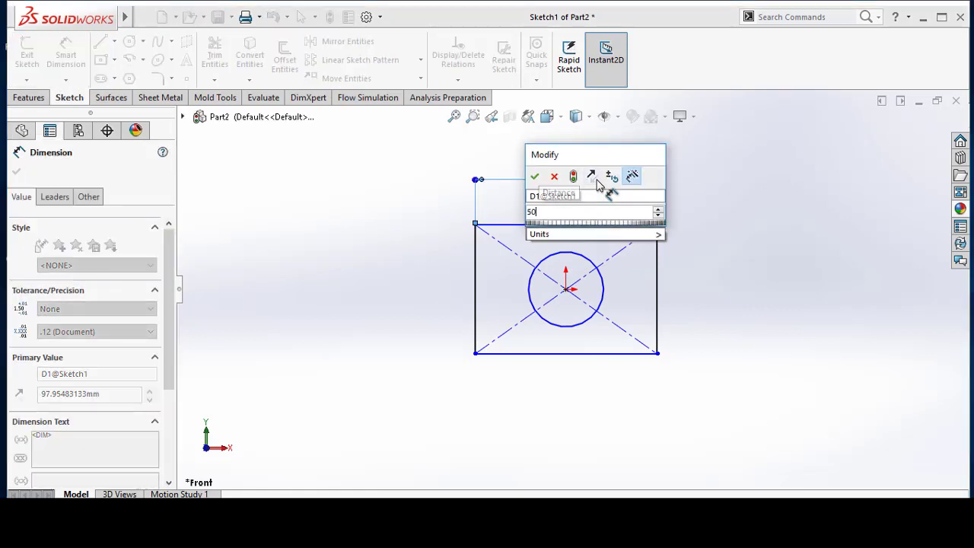
key("Return")
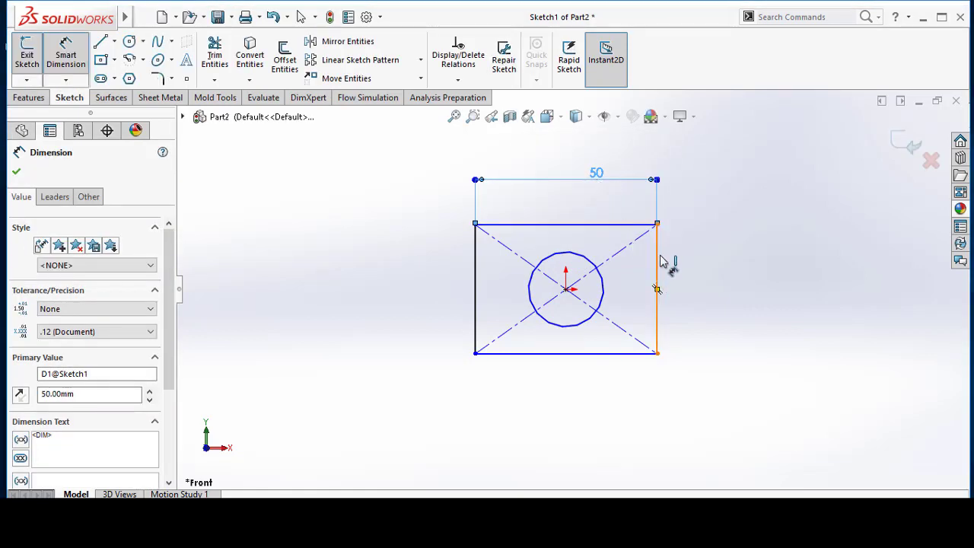
left_click(656, 255)
left_click(707, 243)
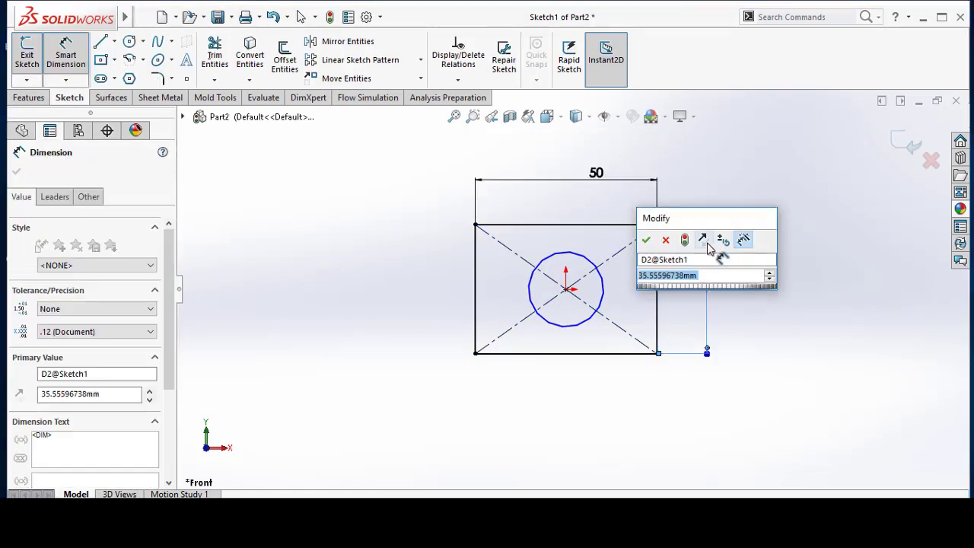
type("50")
key("Return")
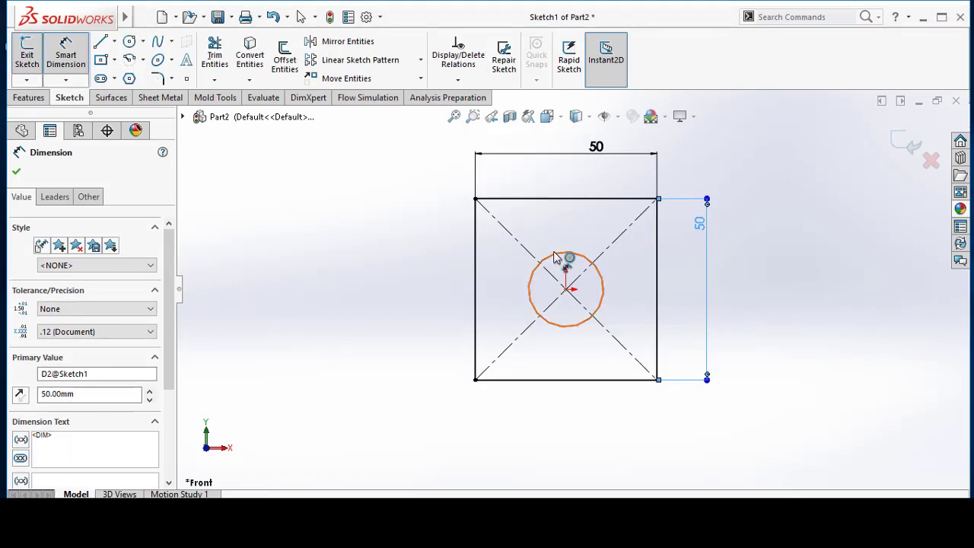
left_click(567, 259)
left_click(628, 266)
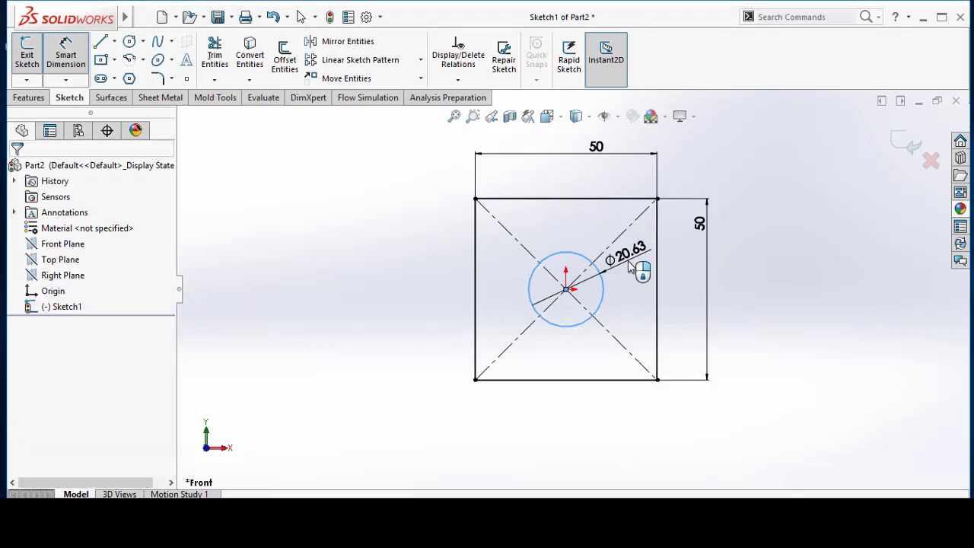
type("35")
key("Return")
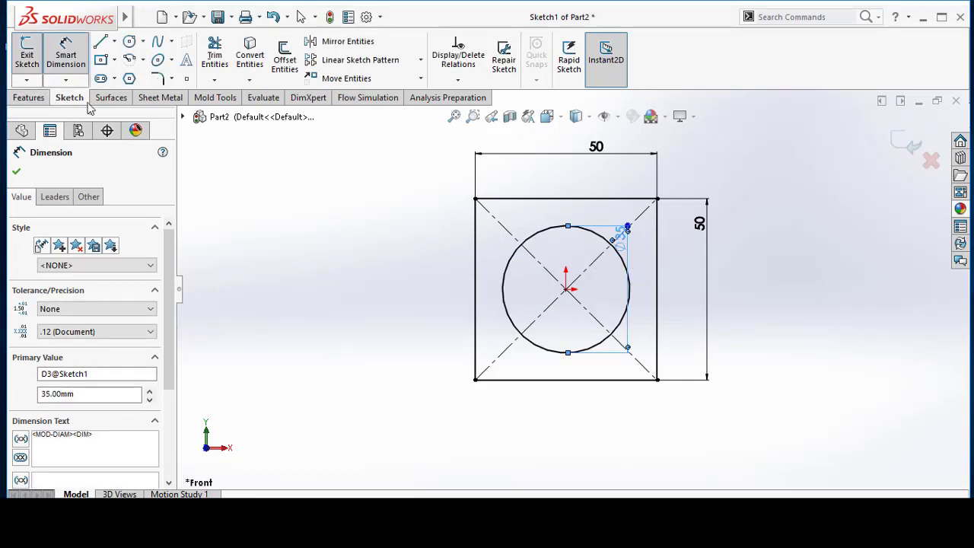
Step: Turn the sketch into a 2.50 mm thick Base-Flange1 plate with the round hole
left_click(148, 99)
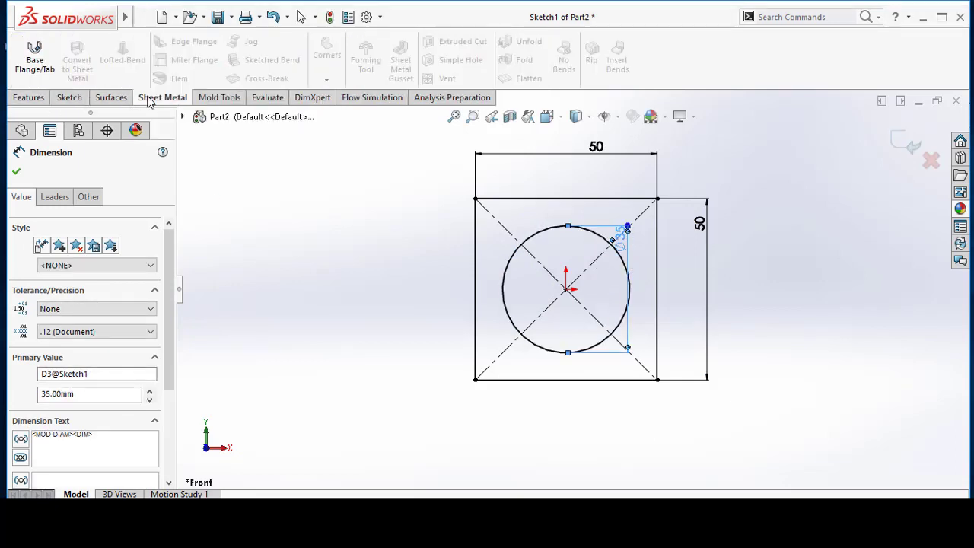
left_click(34, 57)
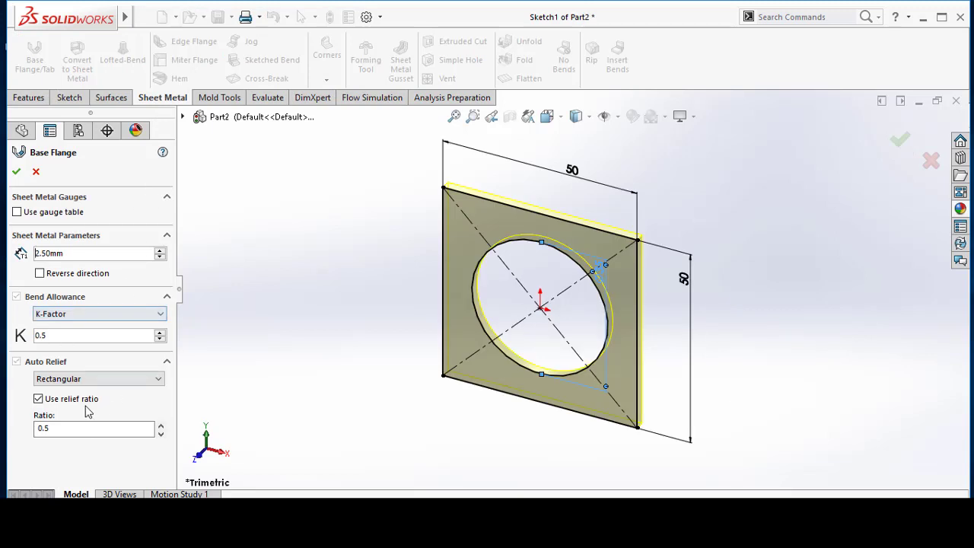
left_click(16, 171)
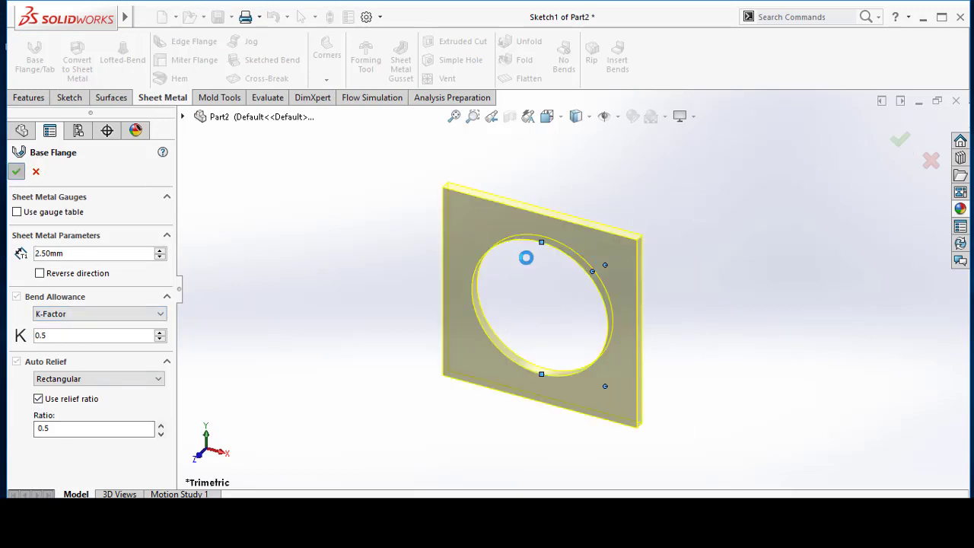
left_click(190, 41)
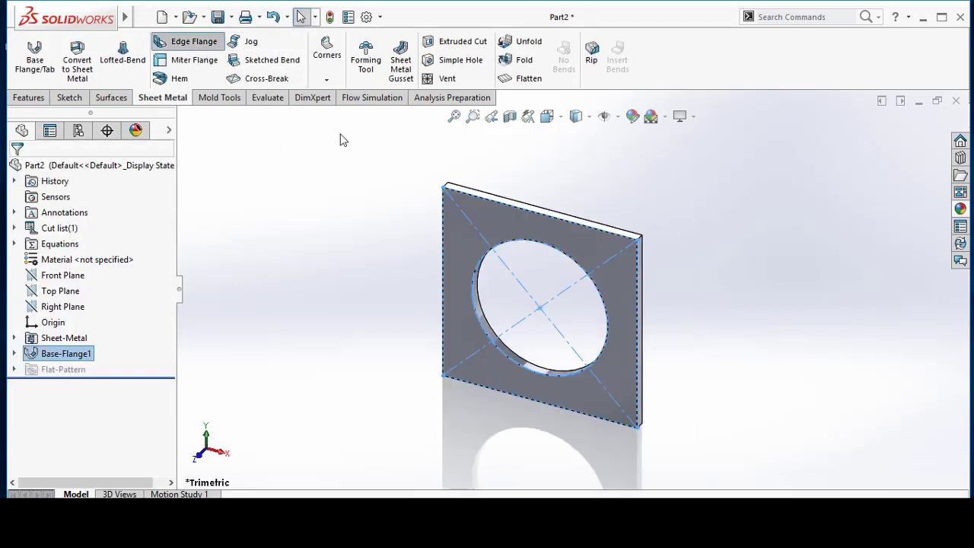
Step: Select the top, right, bottom and left edges of the plate for an edge flange
mouse_move(548, 189)
middle_mouse_down()
mouse_move(560, 157)
mouse_move(576, 192)
middle_mouse_up()
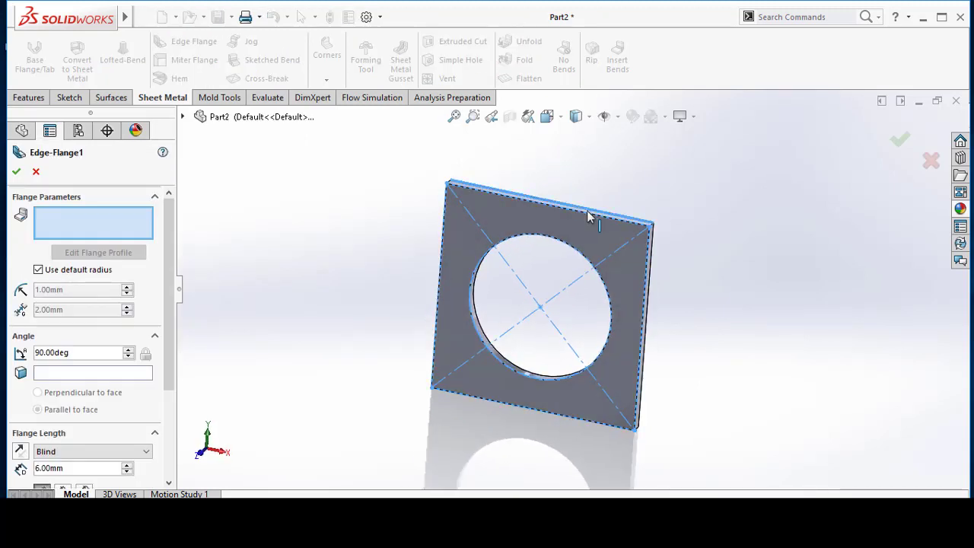
left_click(587, 216)
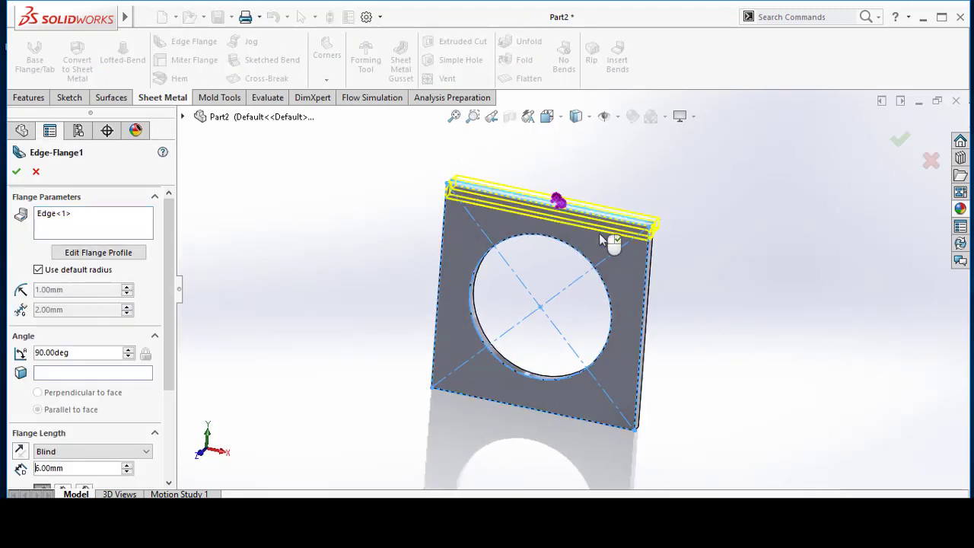
left_click(494, 276)
left_click(652, 329)
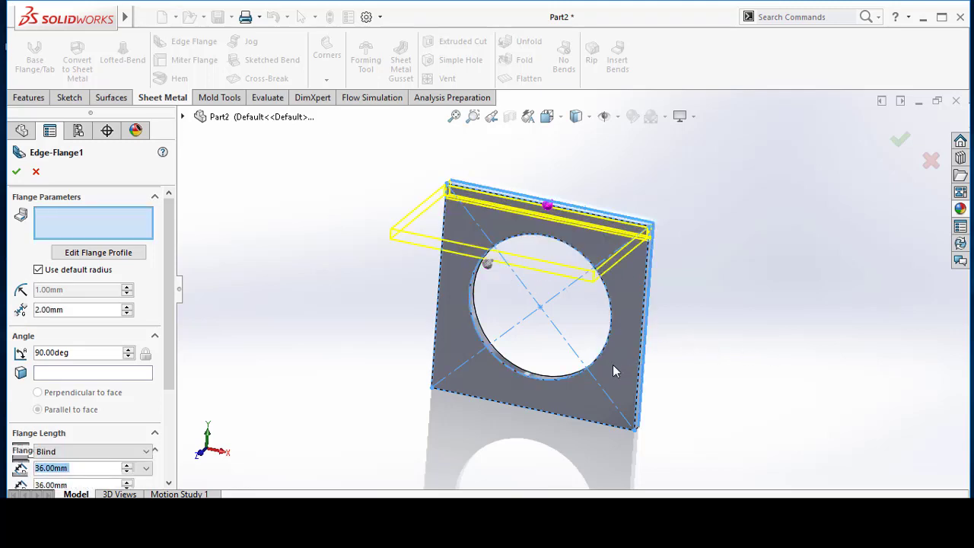
mouse_move(644, 289)
middle_mouse_down()
mouse_move(674, 176)
mouse_move(603, 332)
middle_mouse_up()
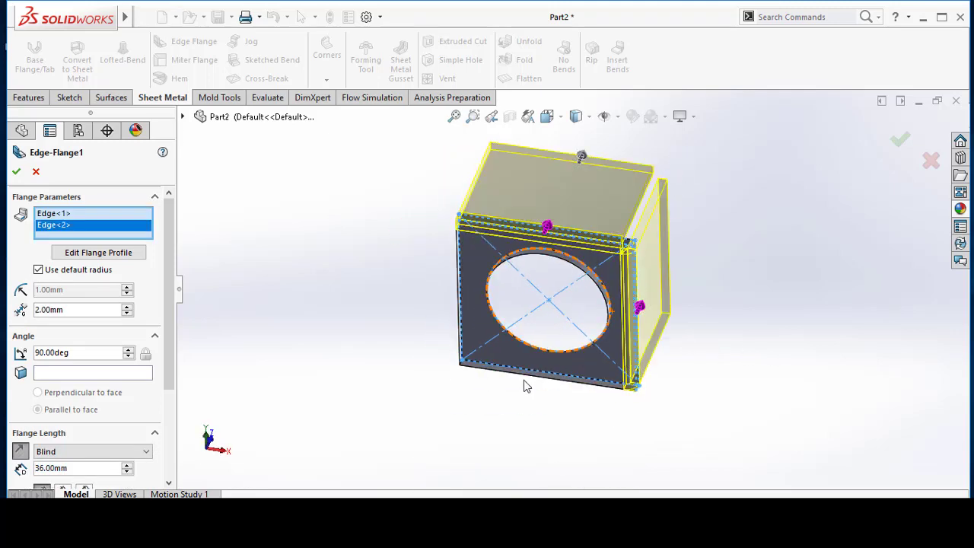
left_click(544, 329)
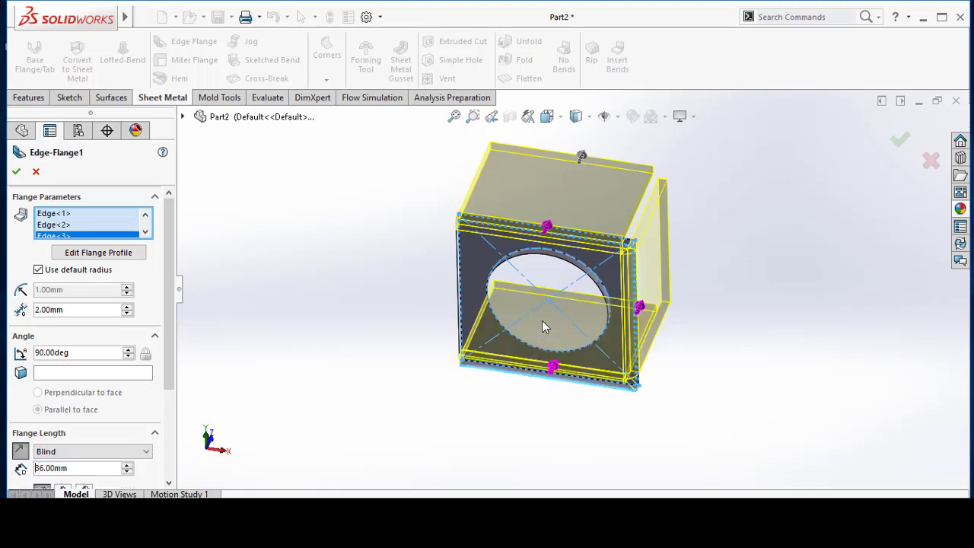
left_click(460, 289)
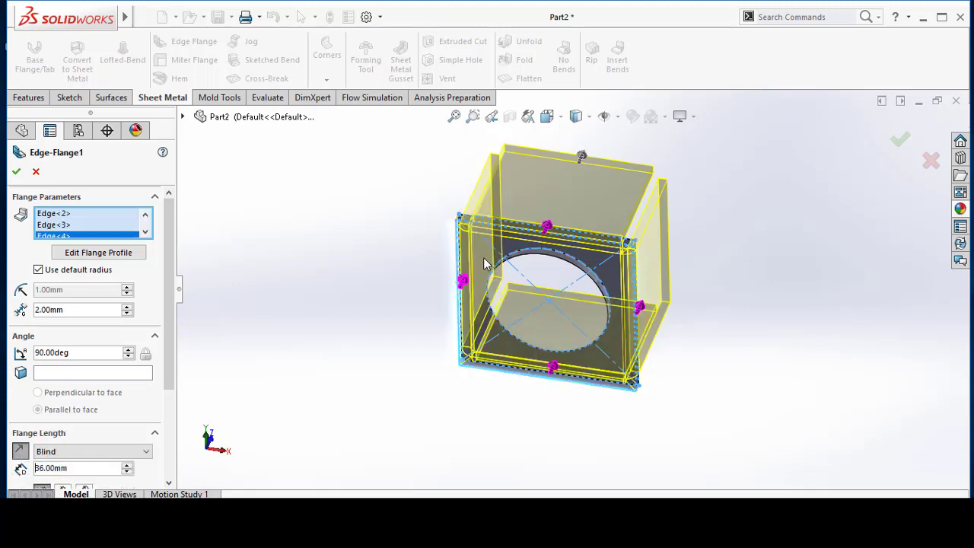
Step: Set the edge flanges to a 75° angle and 80 mm length and accept them
scroll(172, 330, "down", 1)
scroll(172, 330, "down", 1)
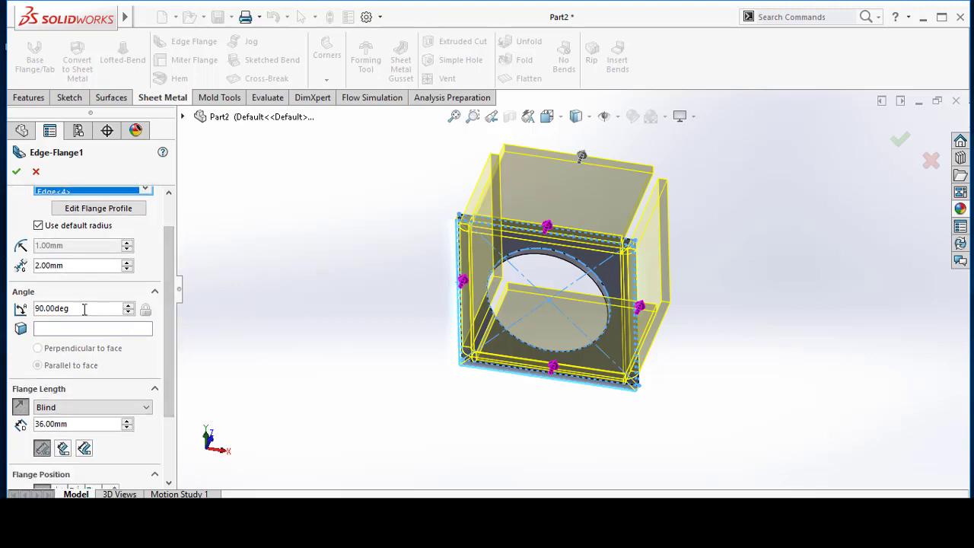
type("75")
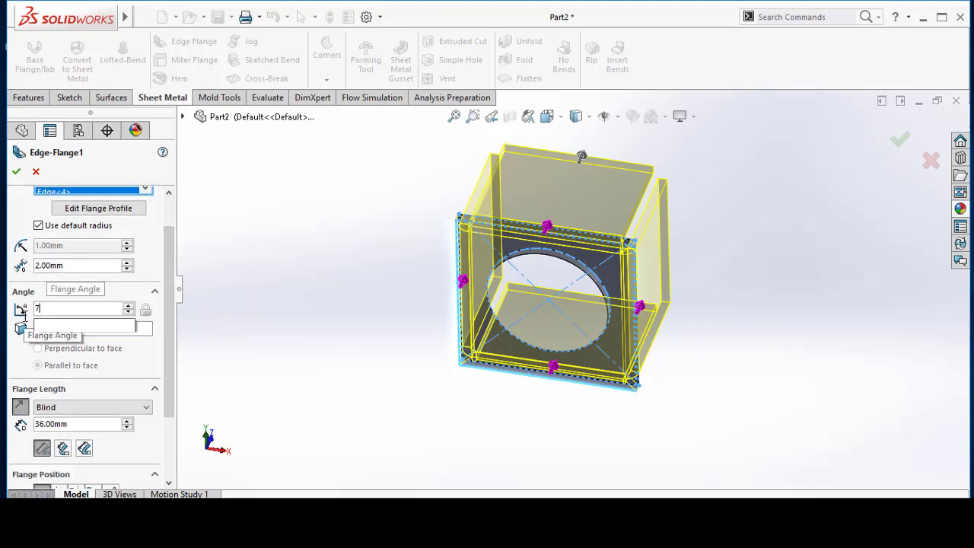
key("Return")
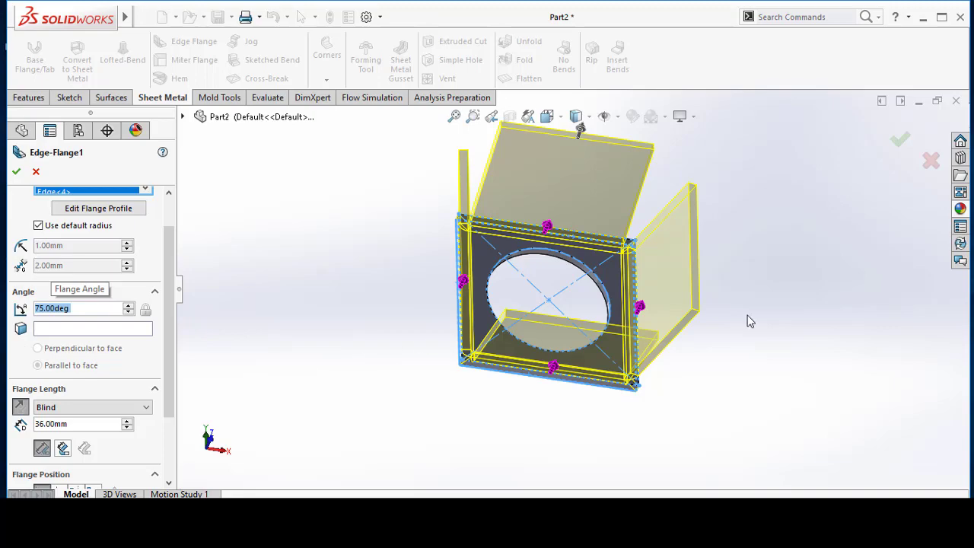
middle_click_drag(748, 321, 756, 386)
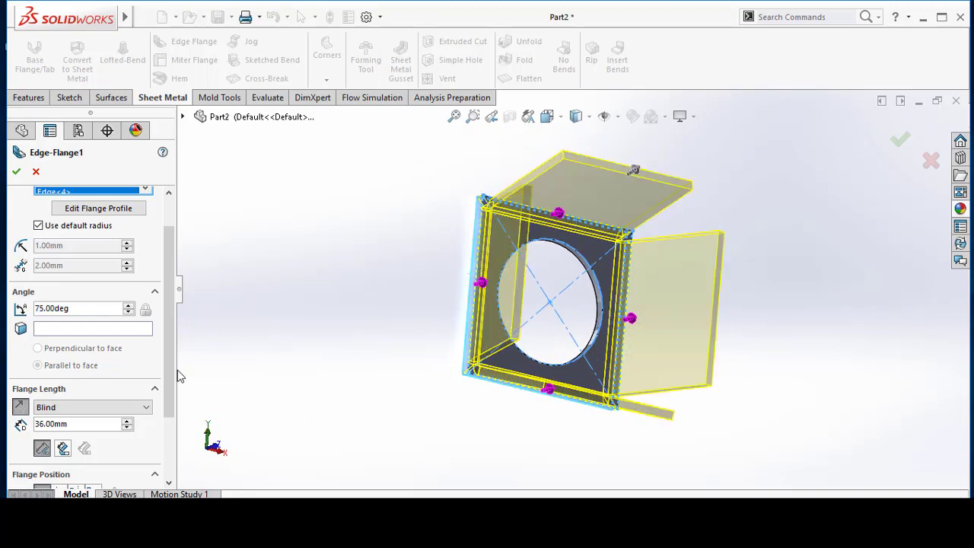
scroll(169, 343, "down", 2)
mouse_move(642, 403)
middle_mouse_down()
mouse_move(697, 378)
mouse_move(631, 185)
middle_mouse_up()
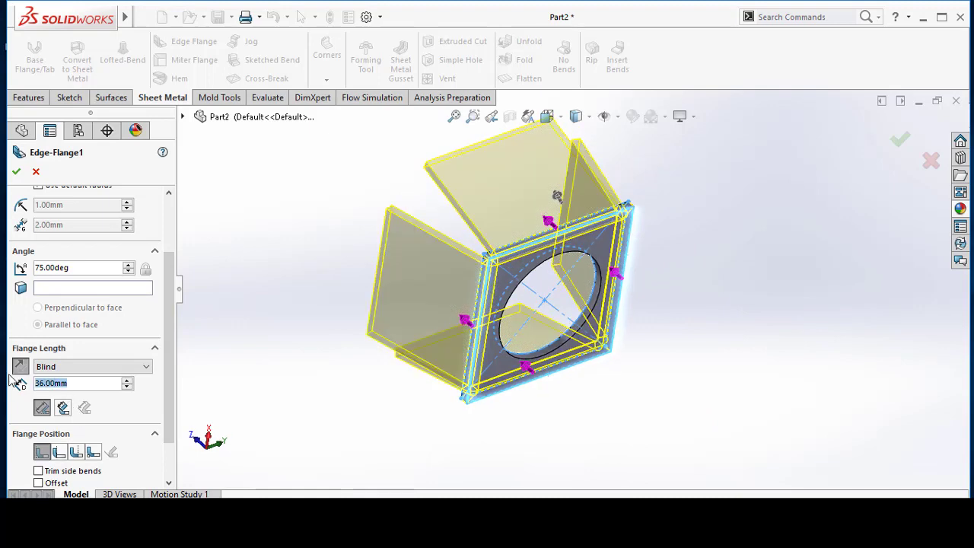
type("120")
key("Return")
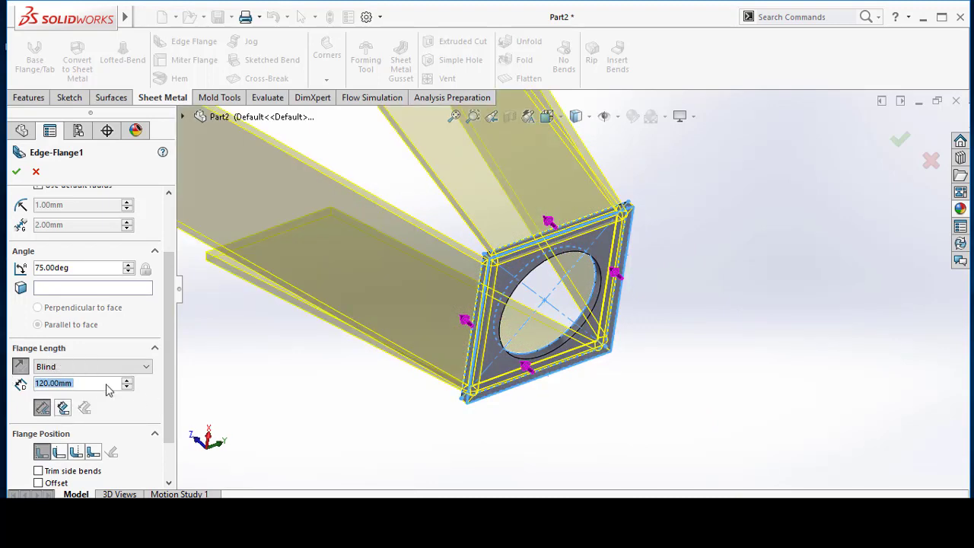
scroll(145, 390, "up", 2)
key("f")
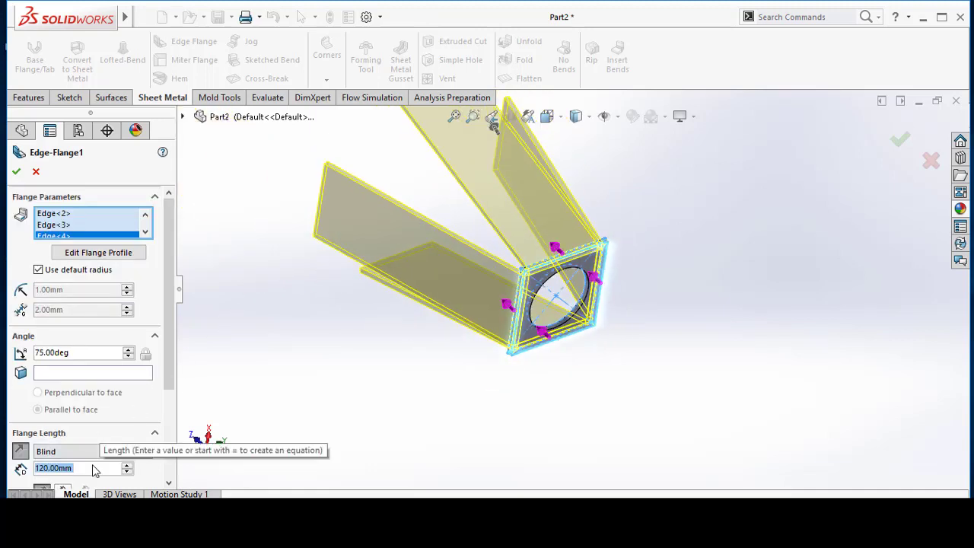
type("80")
key("Return")
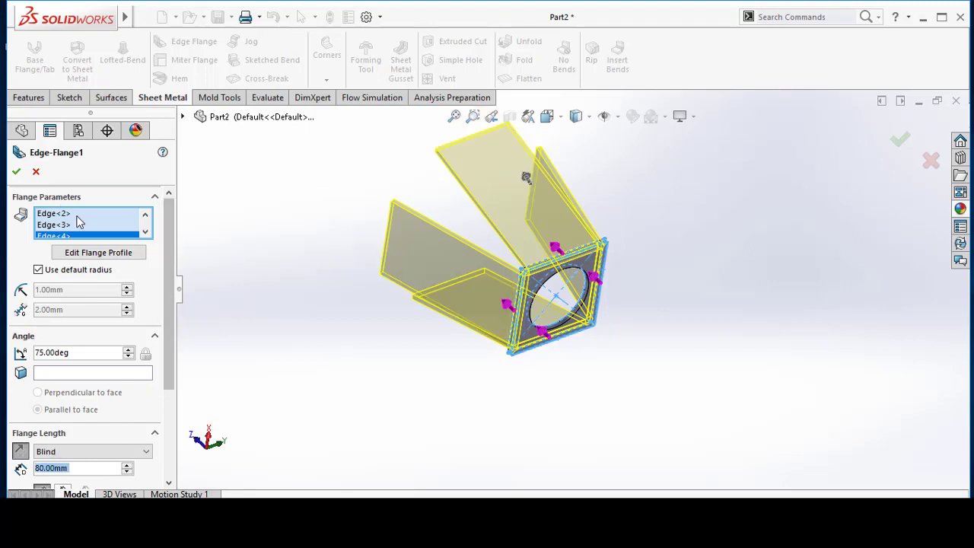
left_click(16, 171)
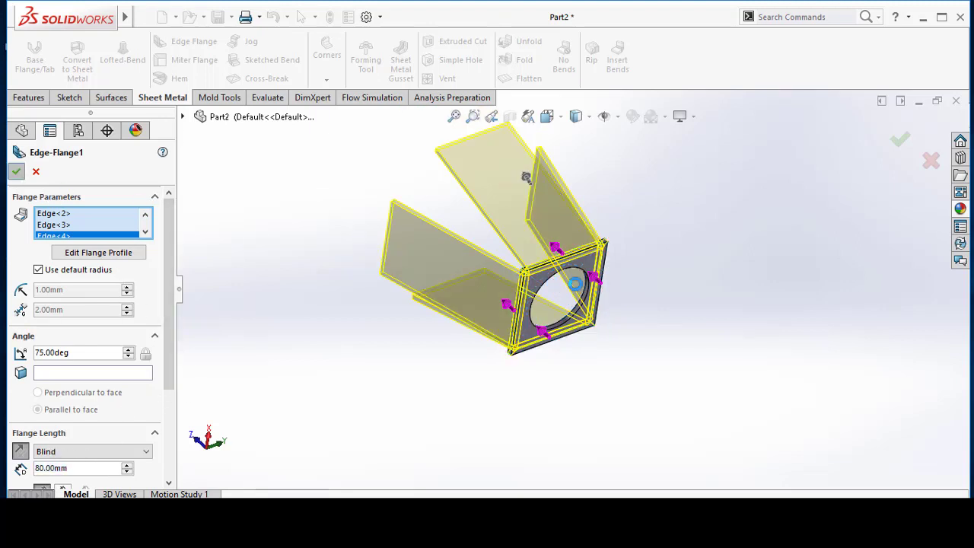
middle_click_drag(640, 270, 774, 243)
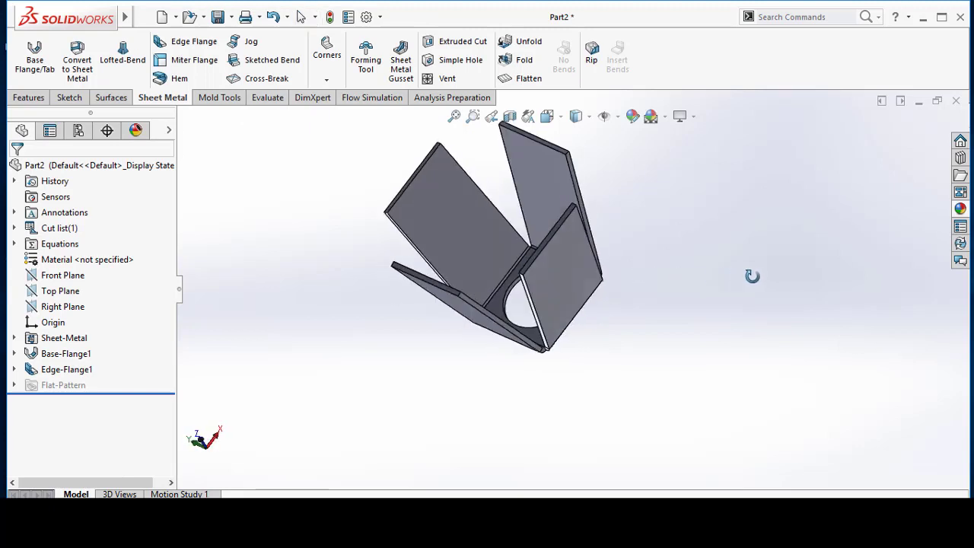
Step: Start a Closed Corner feature and pick the first corner face to extend
left_click(327, 78)
left_click(358, 97)
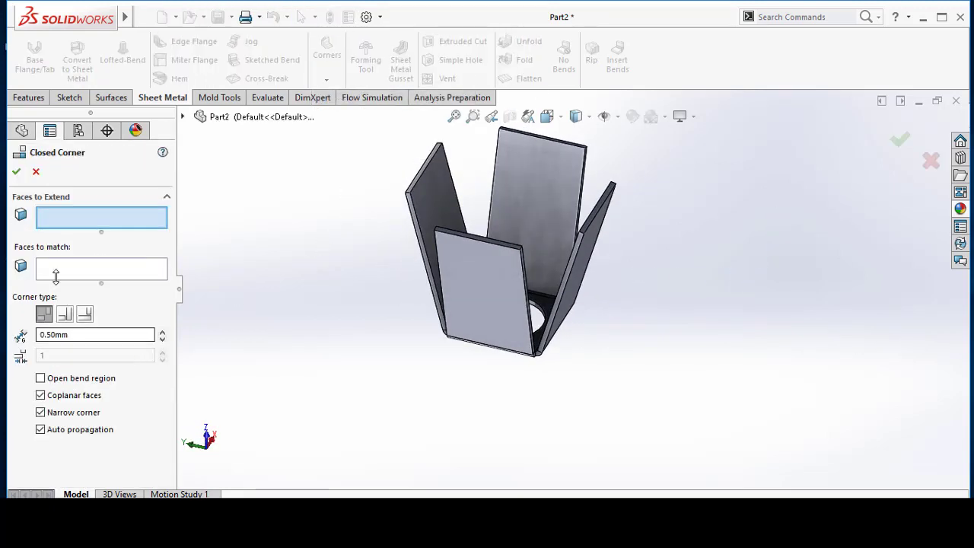
left_click(508, 271)
scroll(555, 297, "down", 3)
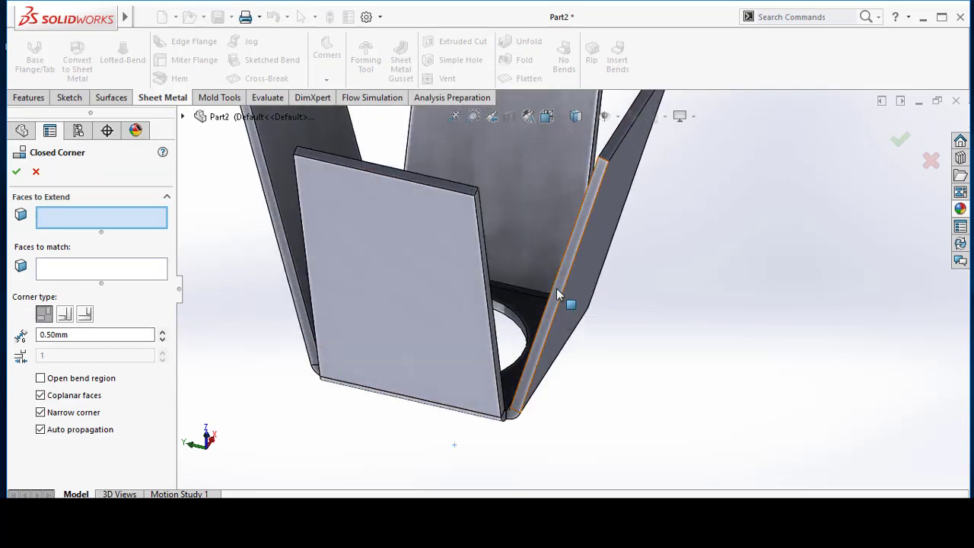
scroll(555, 304, "up", 3)
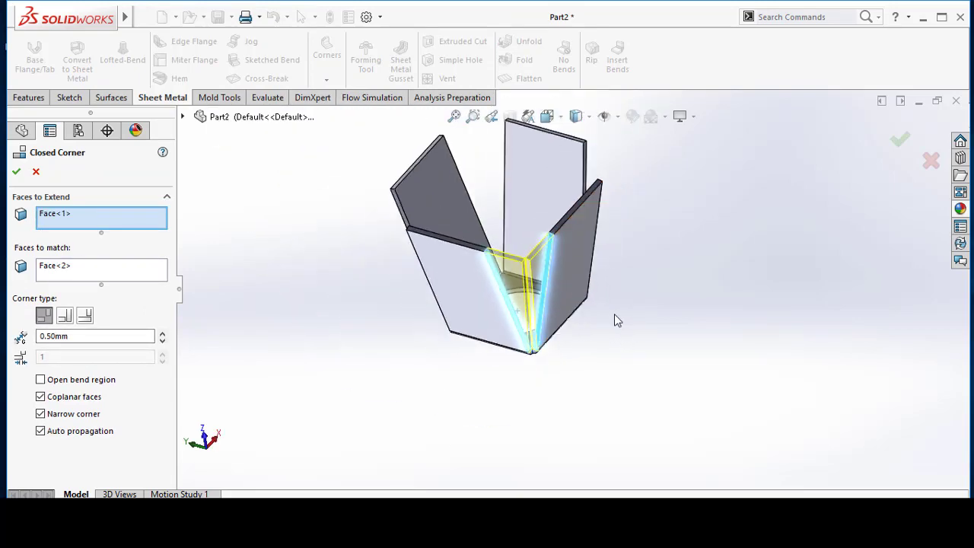
middle_click_drag(615, 320, 711, 272)
scroll(568, 256, "down", 3)
mouse_move(583, 287)
middle_mouse_down()
mouse_move(583, 272)
mouse_move(688, 379)
mouse_move(543, 284)
middle_mouse_up()
scroll(593, 234, "down", 2)
Step: Add the remaining three corners to close, keeping the 0.50 mm gap
left_click(607, 248)
left_click(601, 303)
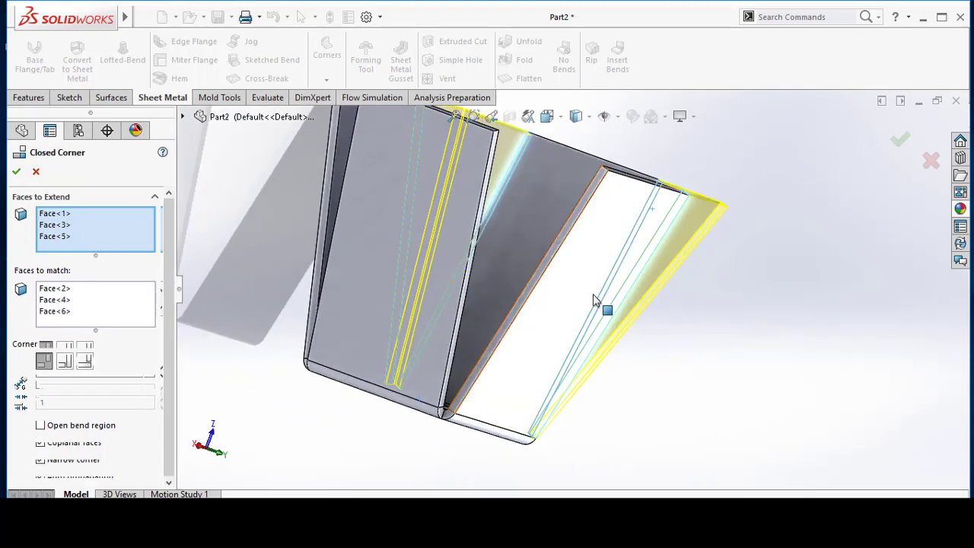
mouse_move(596, 300)
middle_mouse_down()
mouse_move(678, 348)
mouse_move(697, 374)
middle_mouse_up()
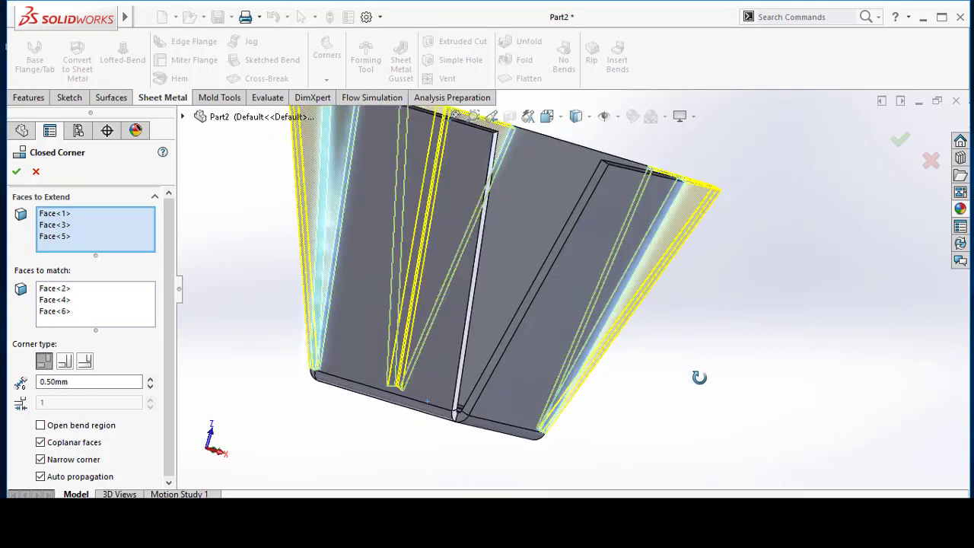
left_click(556, 254)
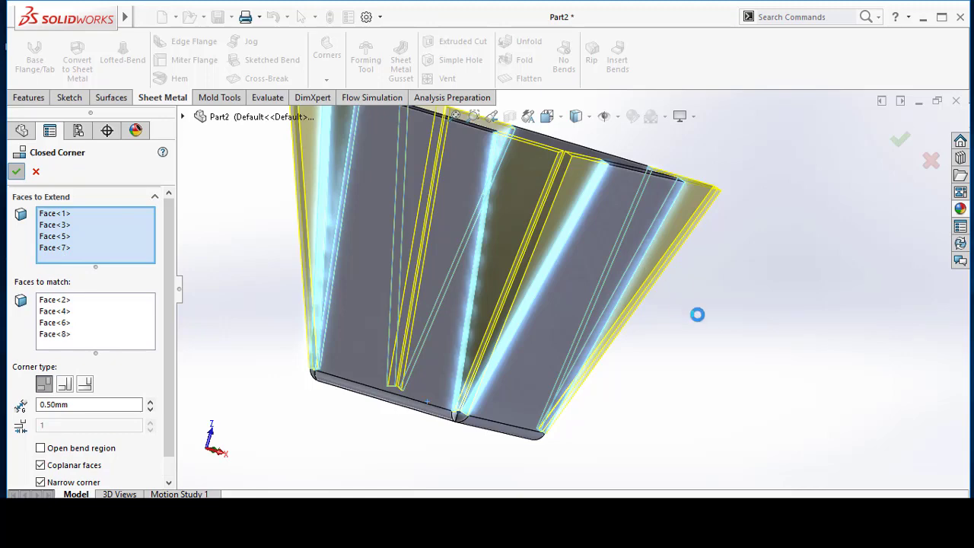
mouse_move(698, 314)
middle_mouse_down()
mouse_move(692, 343)
mouse_move(701, 178)
mouse_move(668, 310)
mouse_move(609, 259)
mouse_move(558, 191)
mouse_move(563, 131)
middle_mouse_up()
scroll(662, 320, "up", 3)
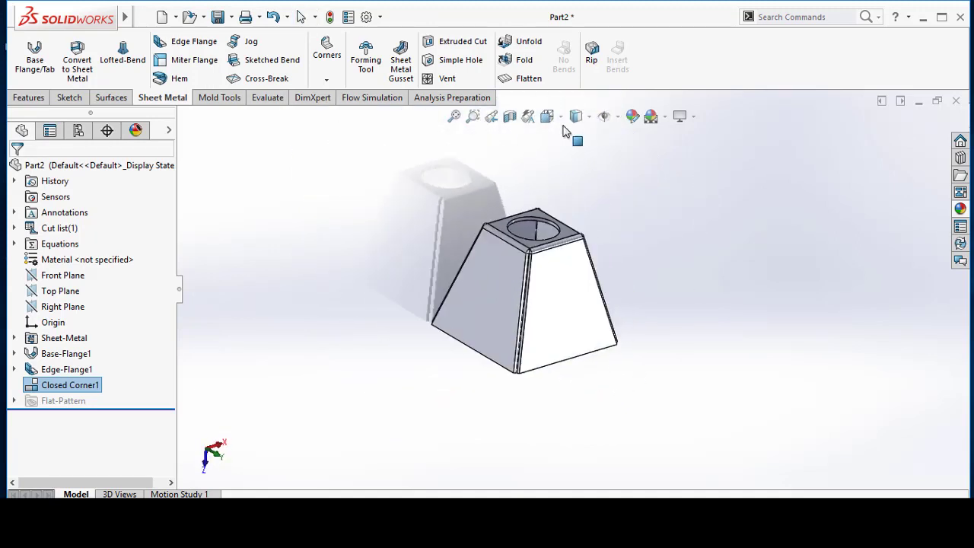
Step: Start Edge-Flange2 and select the four rim edges Edge<1> to Edge<4> of the wide end
left_click(190, 44)
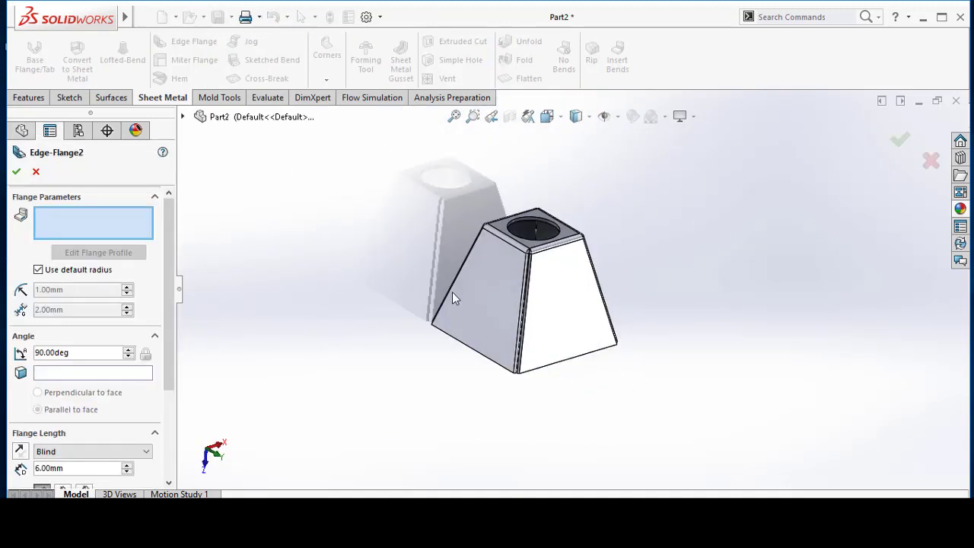
scroll(493, 354, "down", 2)
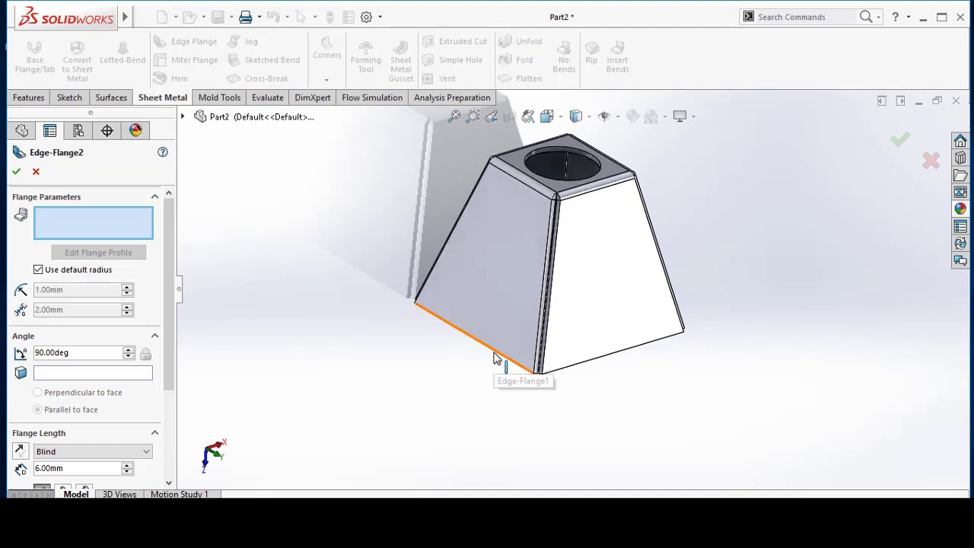
left_click(494, 353)
left_click(447, 400)
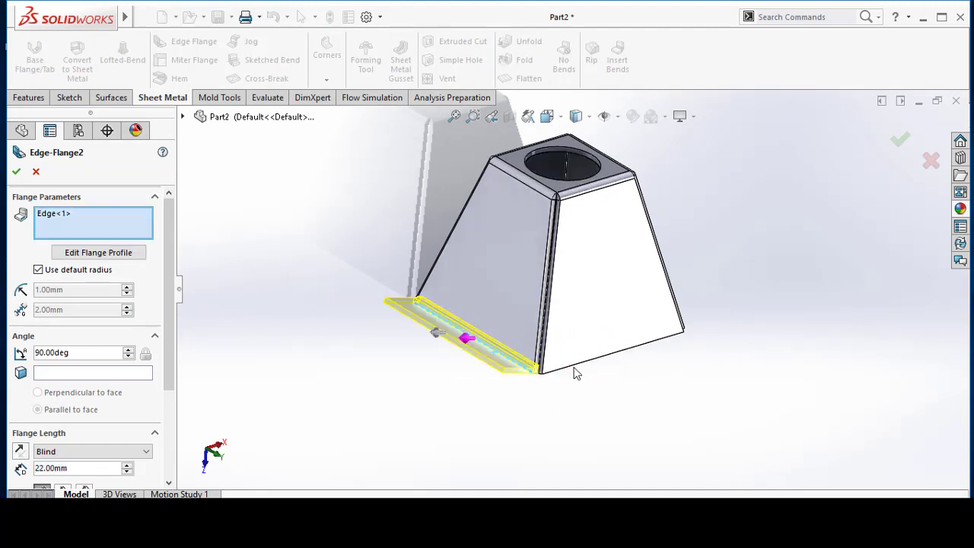
left_click(615, 368)
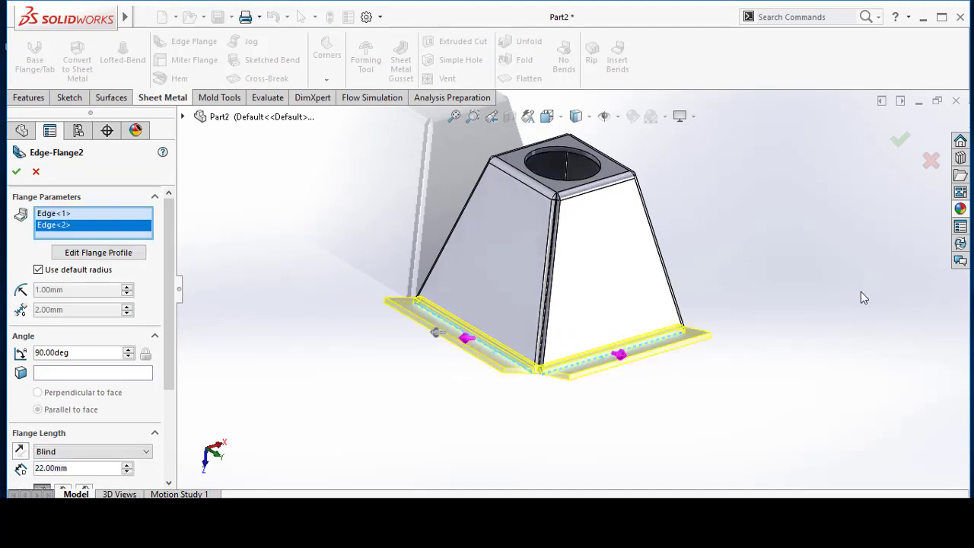
mouse_move(863, 297)
middle_mouse_down()
mouse_move(777, 376)
mouse_move(694, 307)
middle_mouse_up()
left_click(680, 288)
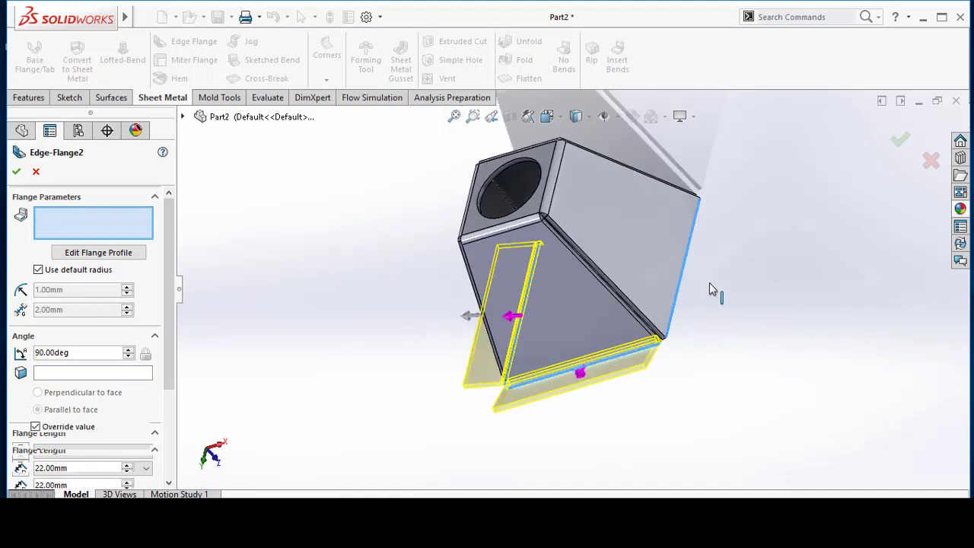
mouse_move(735, 289)
middle_mouse_down()
mouse_move(759, 358)
mouse_move(750, 385)
middle_mouse_up()
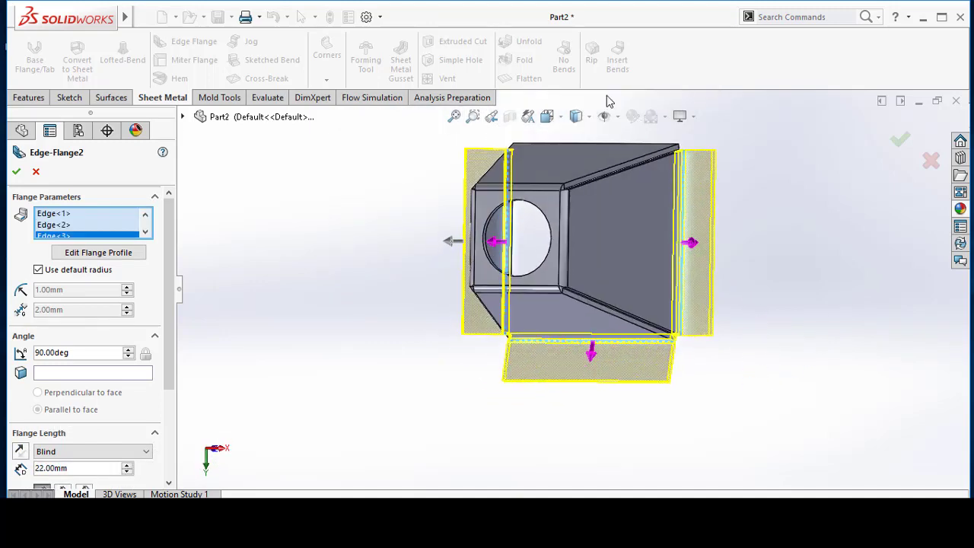
left_click(594, 145)
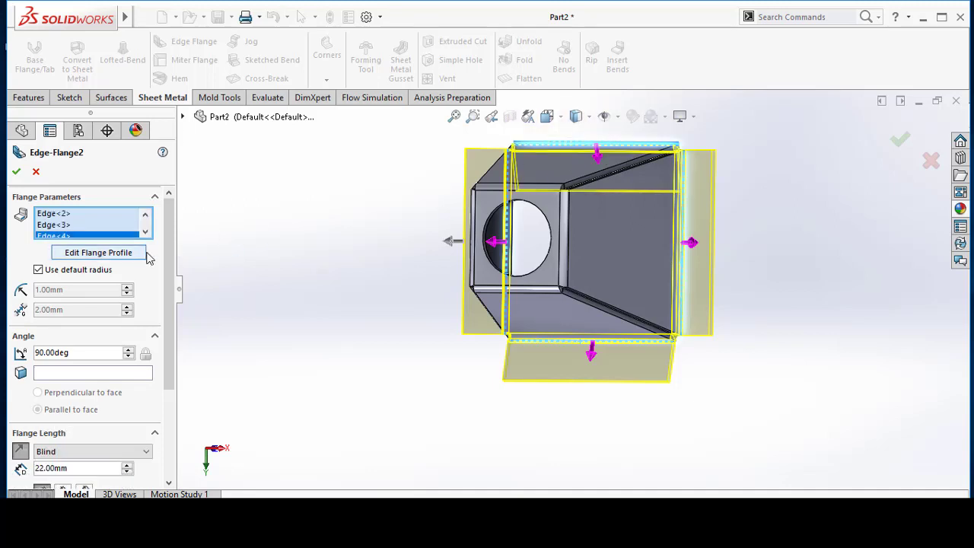
left_click_drag(174, 252, 163, 350)
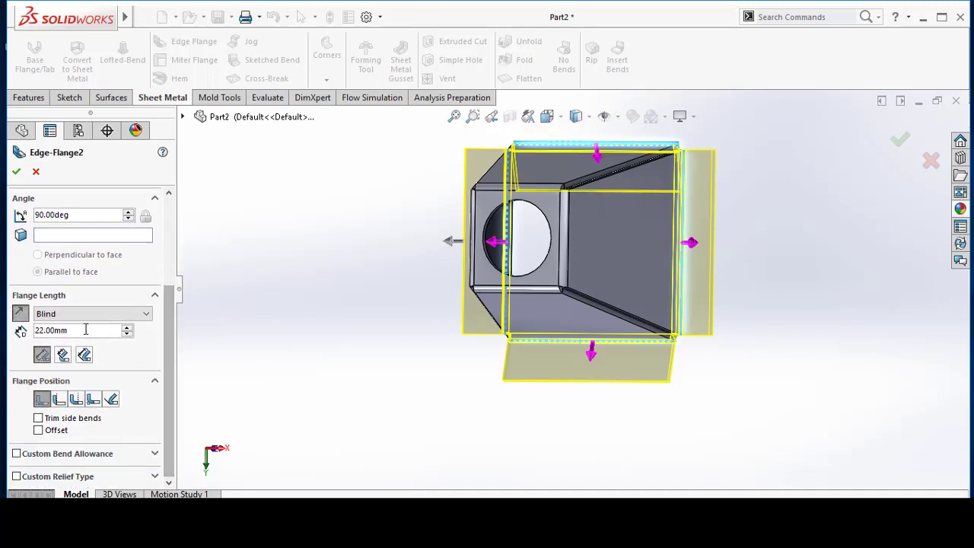
Step: Give Edge-Flange2 a 15 mm length and 75° angle and confirm it
type("15")
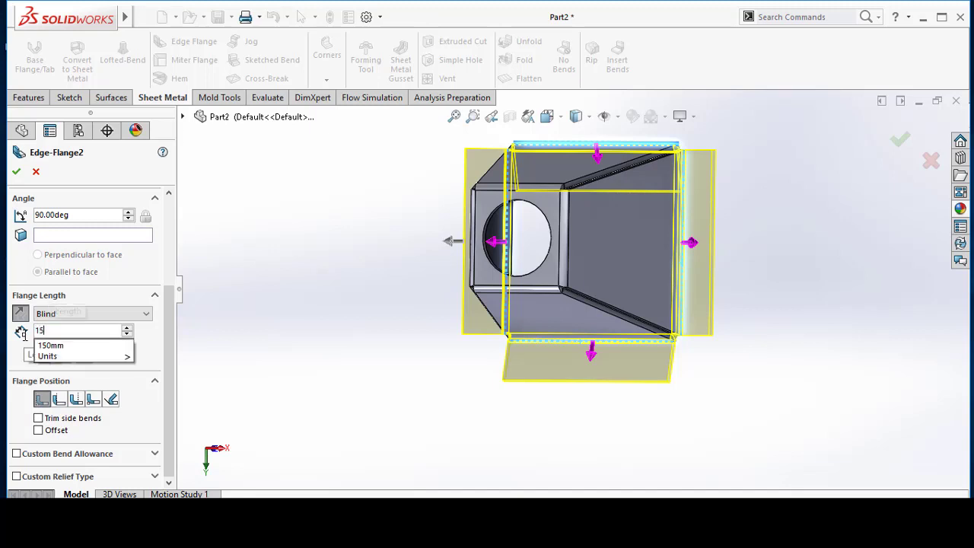
key("Return")
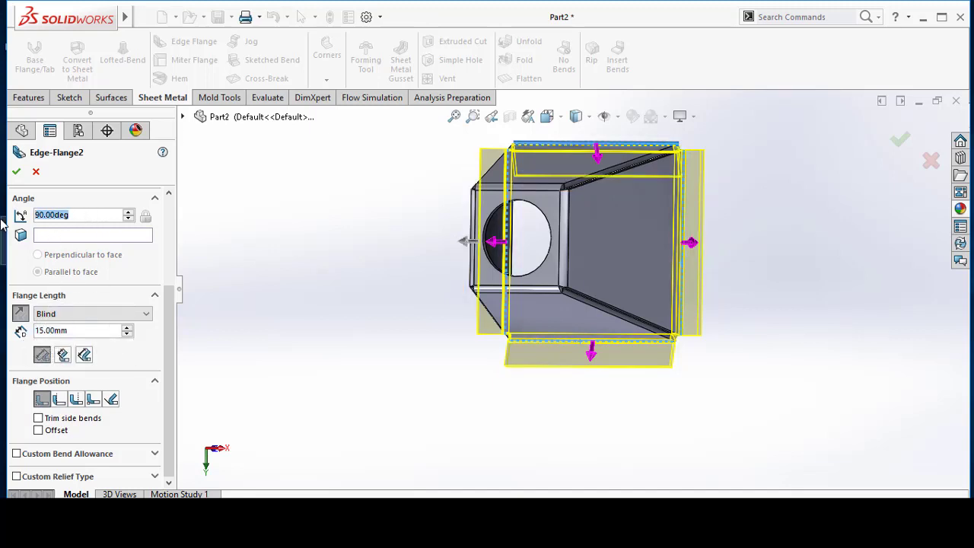
type("75")
key("Return")
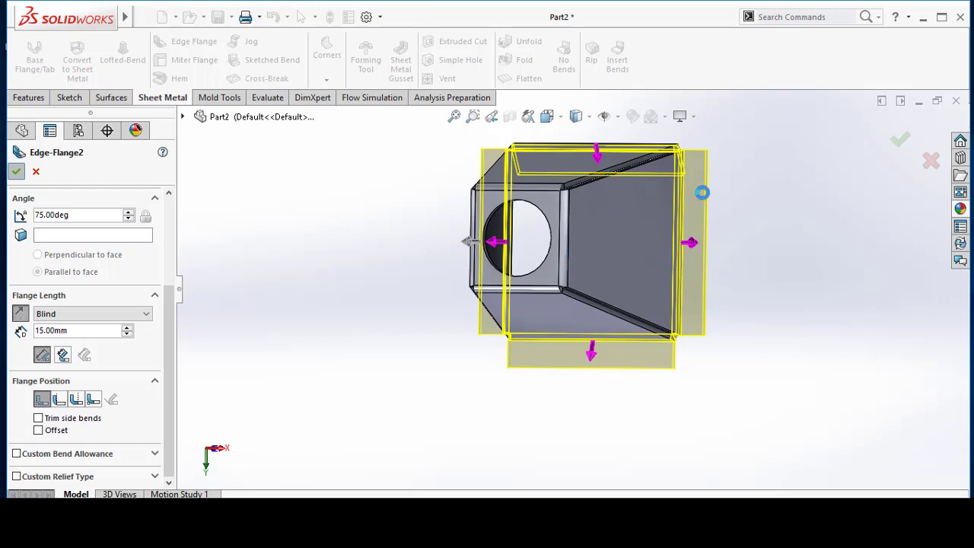
key("Return")
mouse_move(835, 241)
middle_mouse_down()
mouse_move(739, 261)
mouse_move(878, 289)
mouse_move(823, 348)
middle_mouse_up()
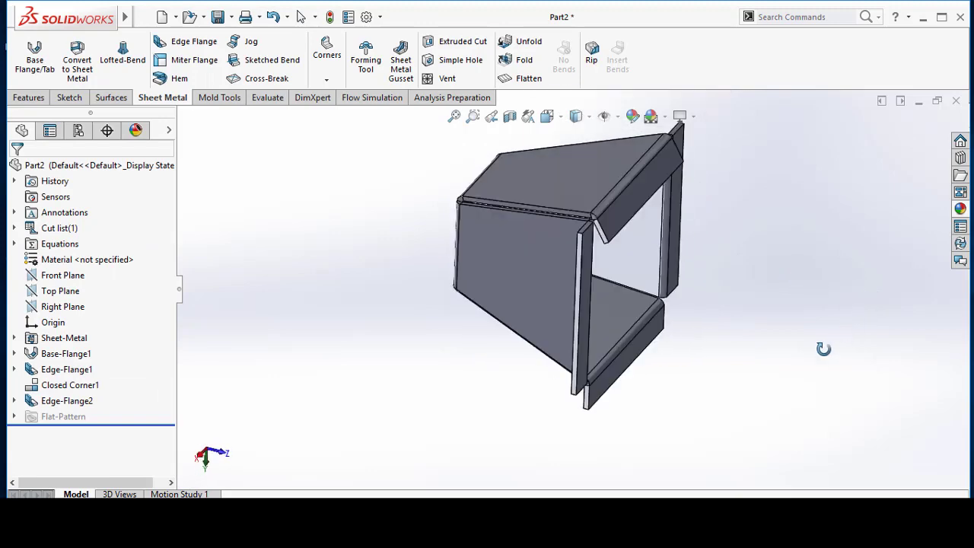
Step: Edit Edge-Flange2 so its 15 mm, 75° flanges sit outward around the base
right_click(44, 399)
left_click(47, 195)
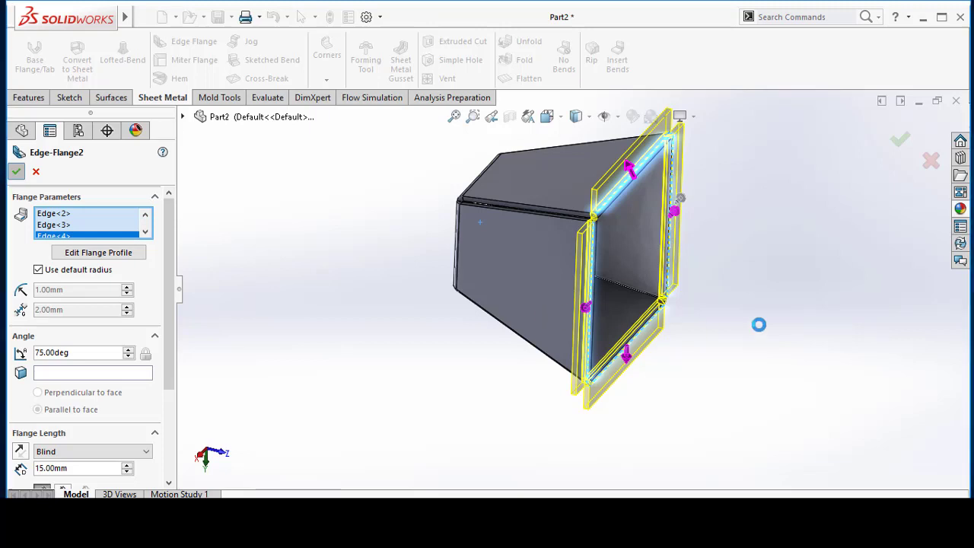
mouse_move(726, 335)
middle_mouse_down()
mouse_move(689, 439)
mouse_move(748, 332)
mouse_move(776, 350)
middle_mouse_up()
mouse_move(772, 315)
middle_mouse_down()
mouse_move(735, 322)
mouse_move(516, 239)
mouse_move(533, 137)
middle_mouse_up()
scroll(712, 315, "down", 3)
scroll(727, 321, "up", 2)
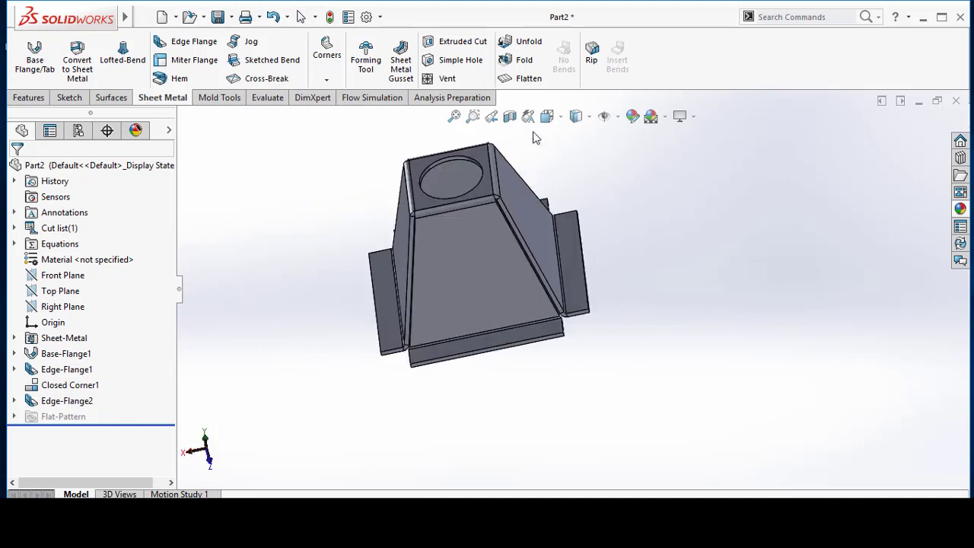
Step: Apply Flatten to lay the hopper out as its cross-shaped flat pattern
left_click(523, 79)
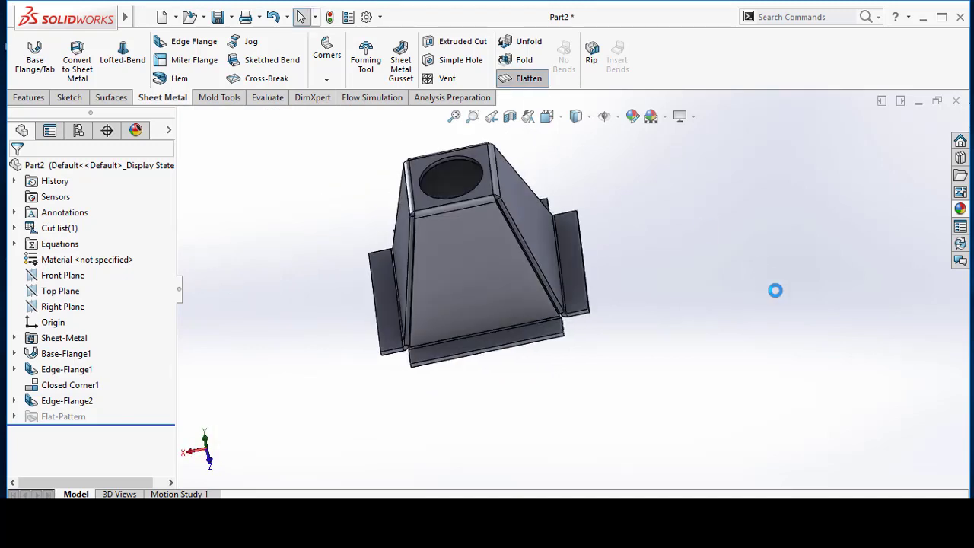